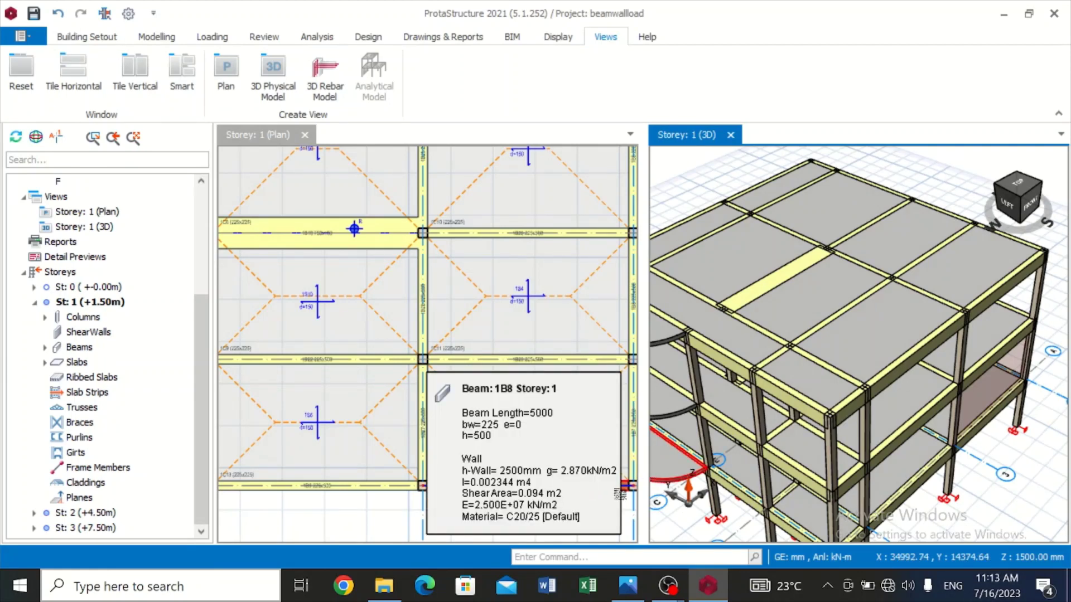
Open the Edit Wall Load editor for beam 1B8 on storey 1, showing 7.18 kN/m over 4.775 m
scroll(999, 479, "up", 5)
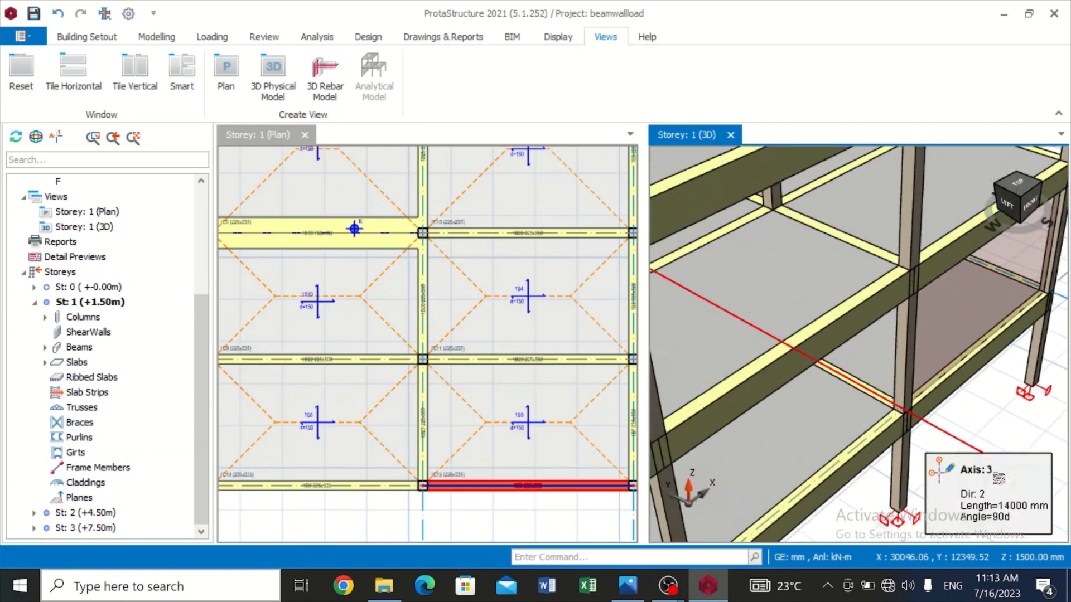
scroll(999, 478, "down", 1)
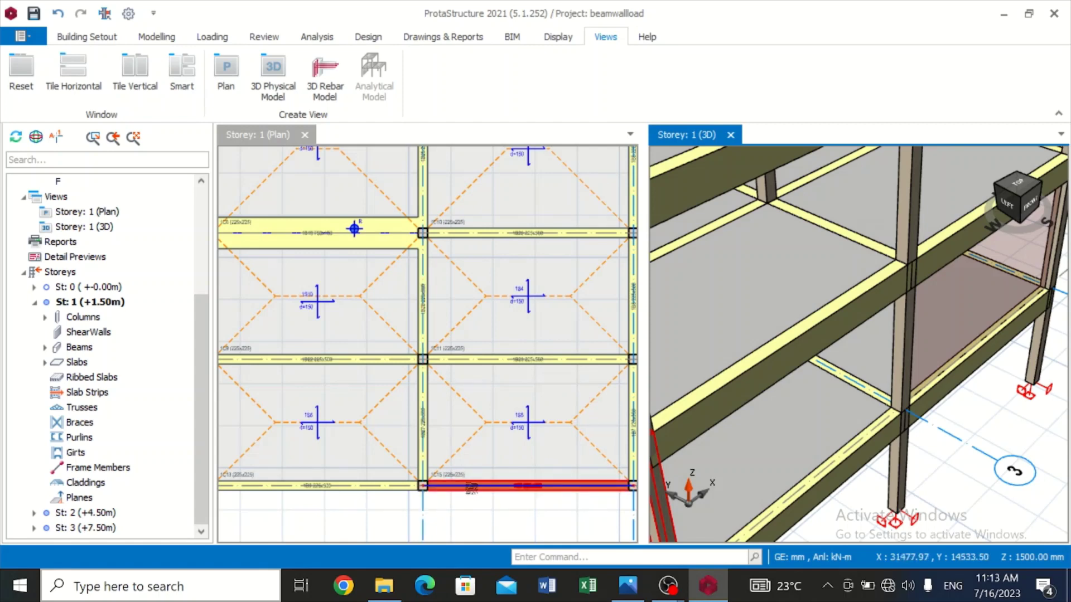
left_click(472, 487)
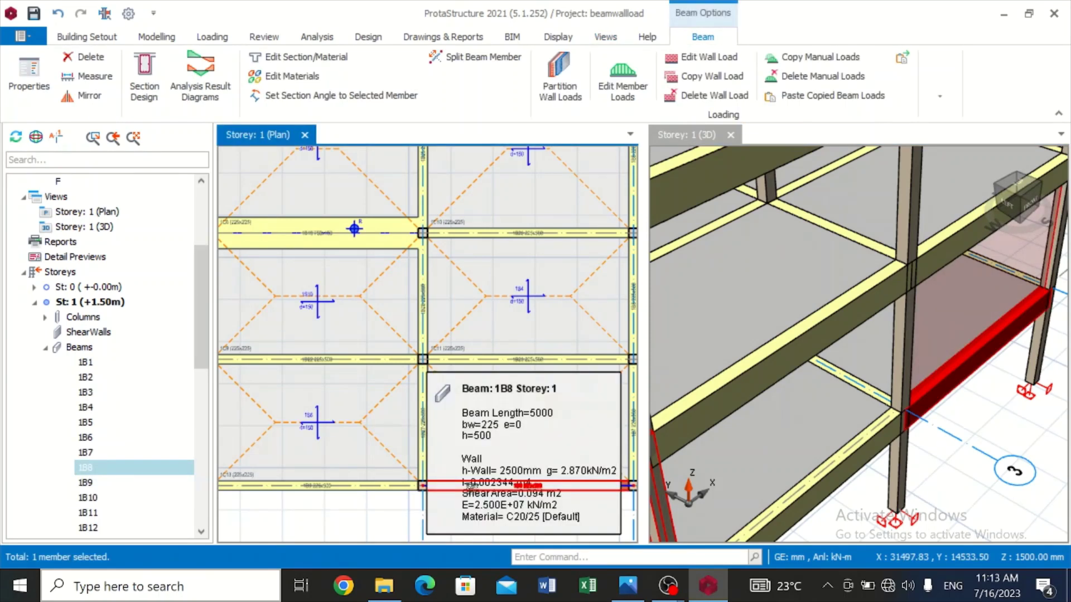
right_click(472, 487)
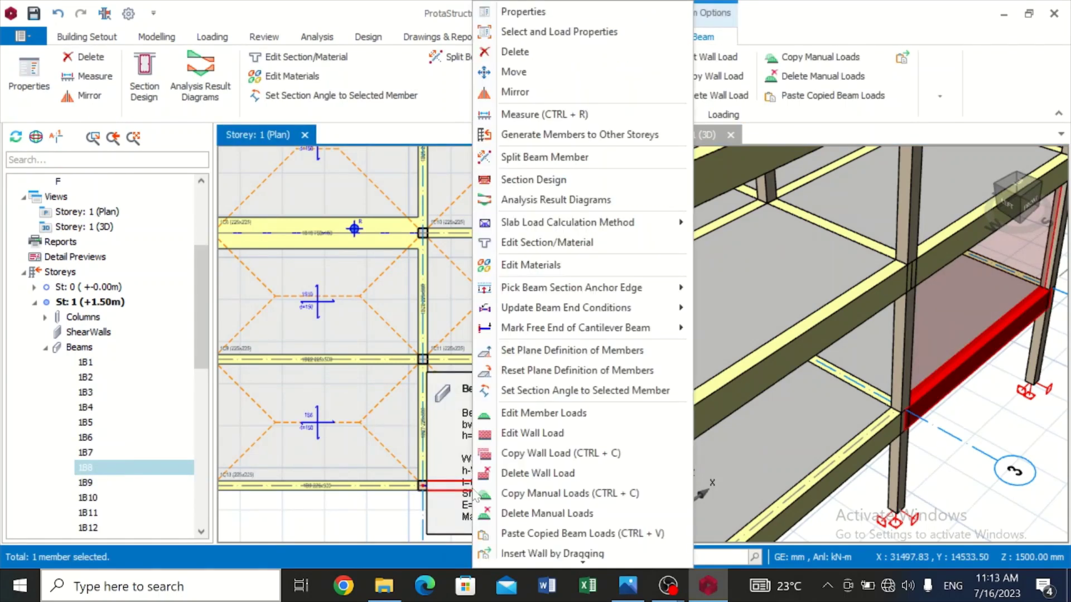
left_click(527, 437)
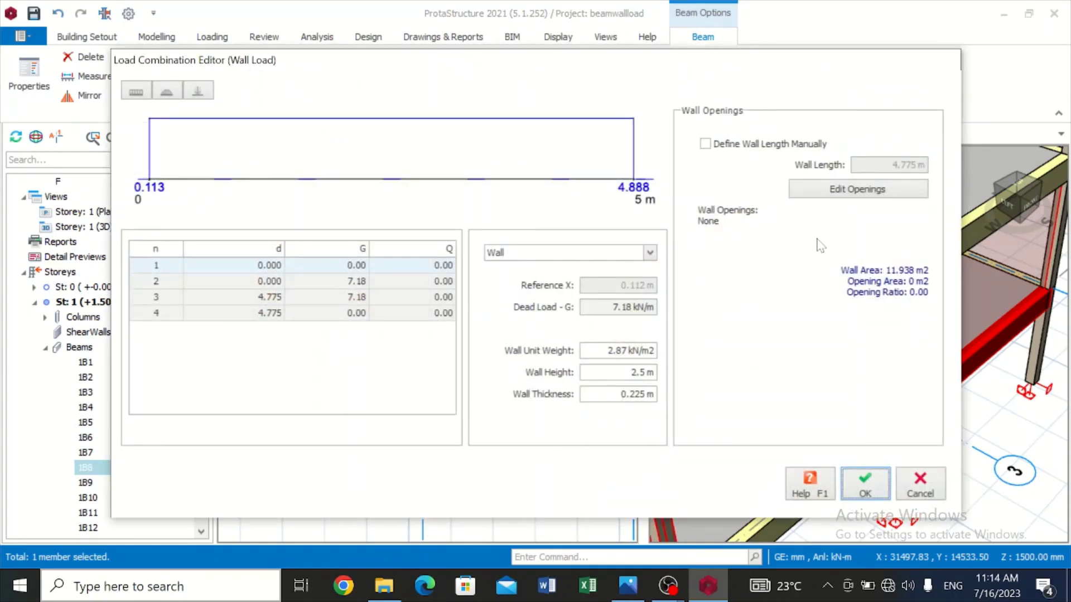
Open the Wall Opening Editor for beam 1B8's 4775 × 2500 mm wall
left_click(873, 188)
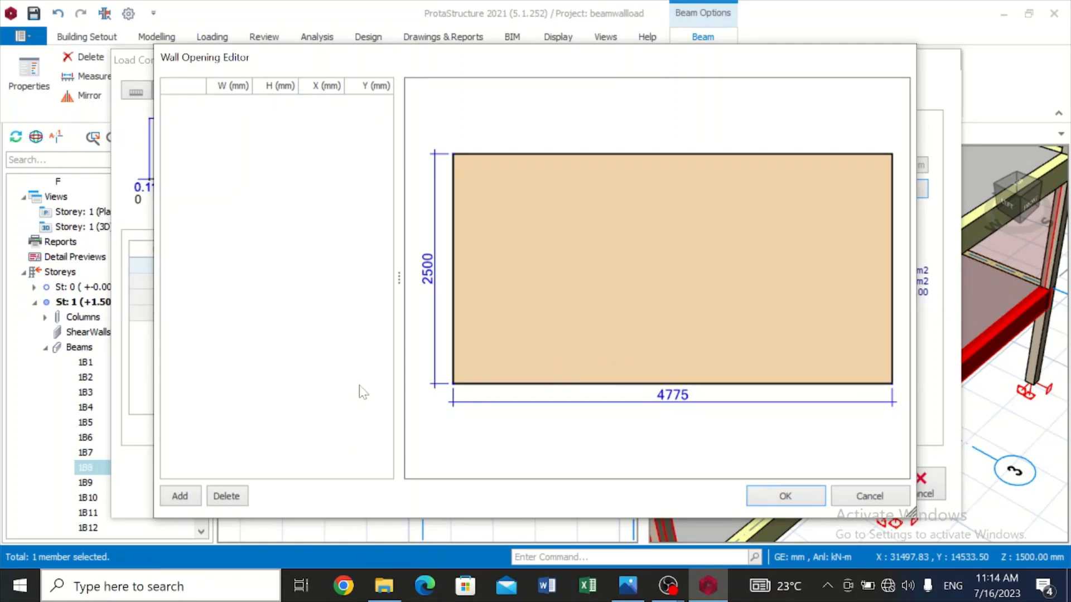
Add opening 1 as a 1200 × 1200 mm window at X 1887.5, Y 700
left_click(192, 494)
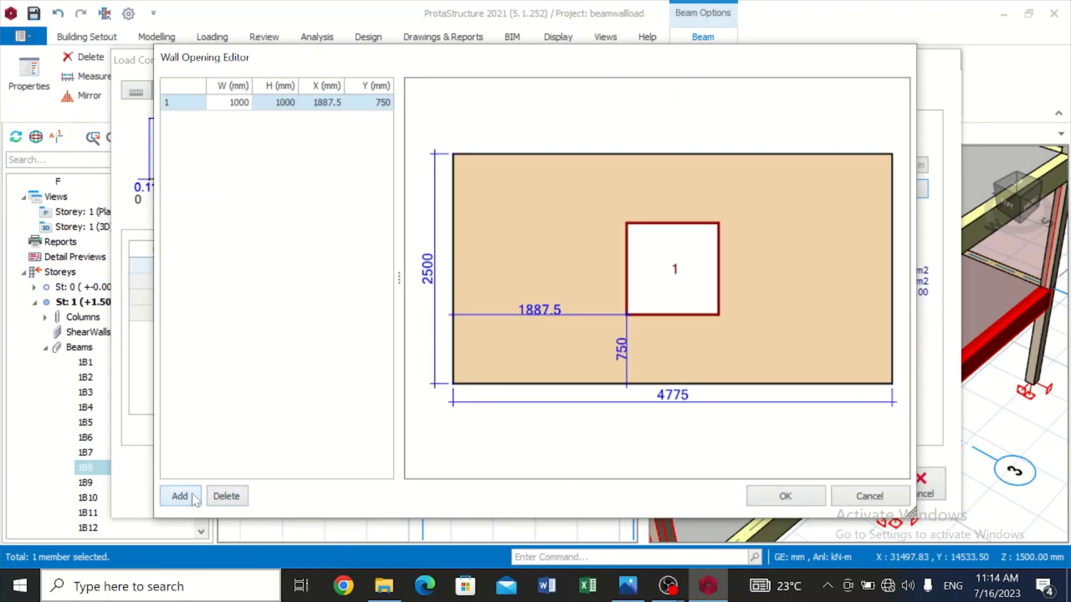
left_click(242, 106)
type("1200")
left_click(246, 131)
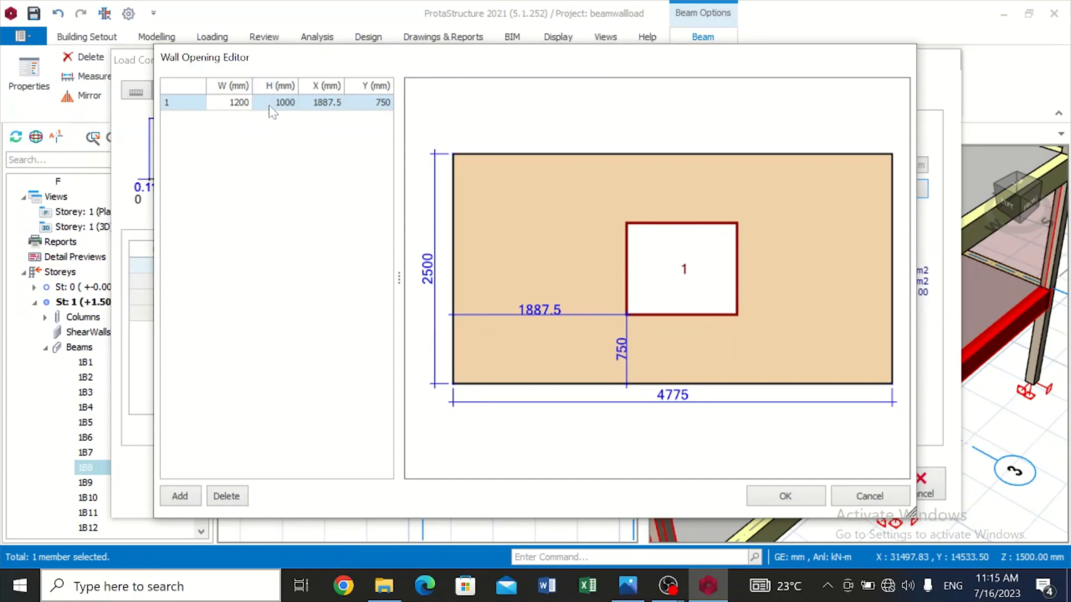
left_click(293, 102)
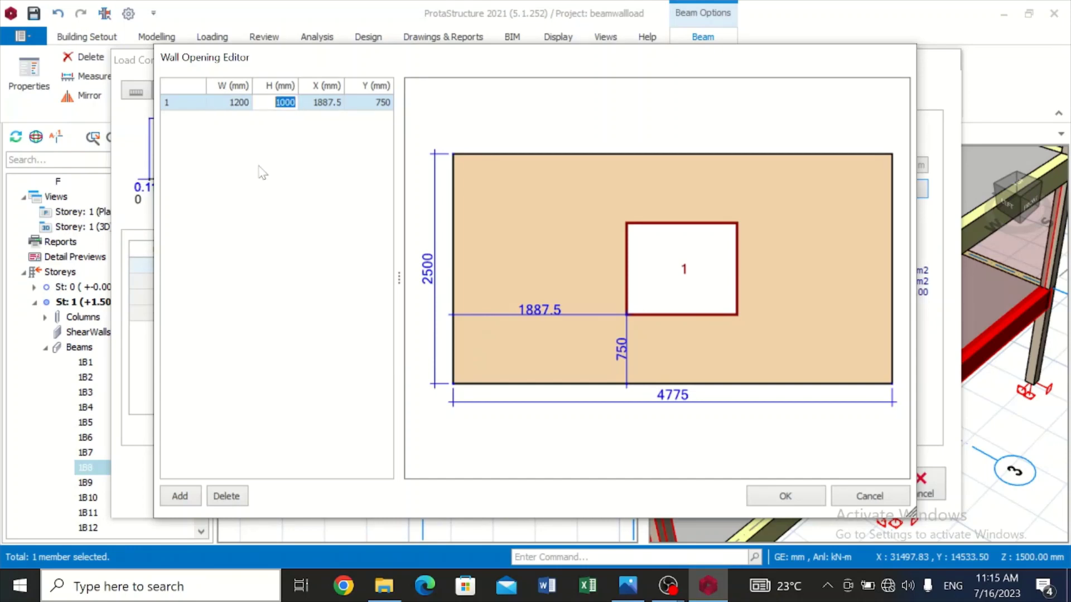
type("1200")
key("Return")
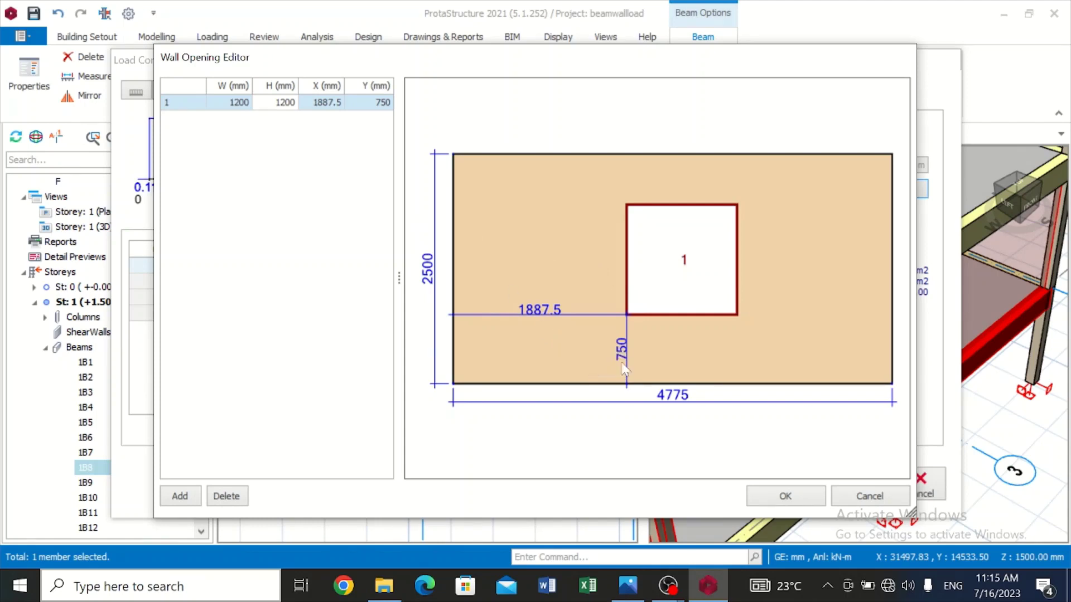
left_click(384, 106)
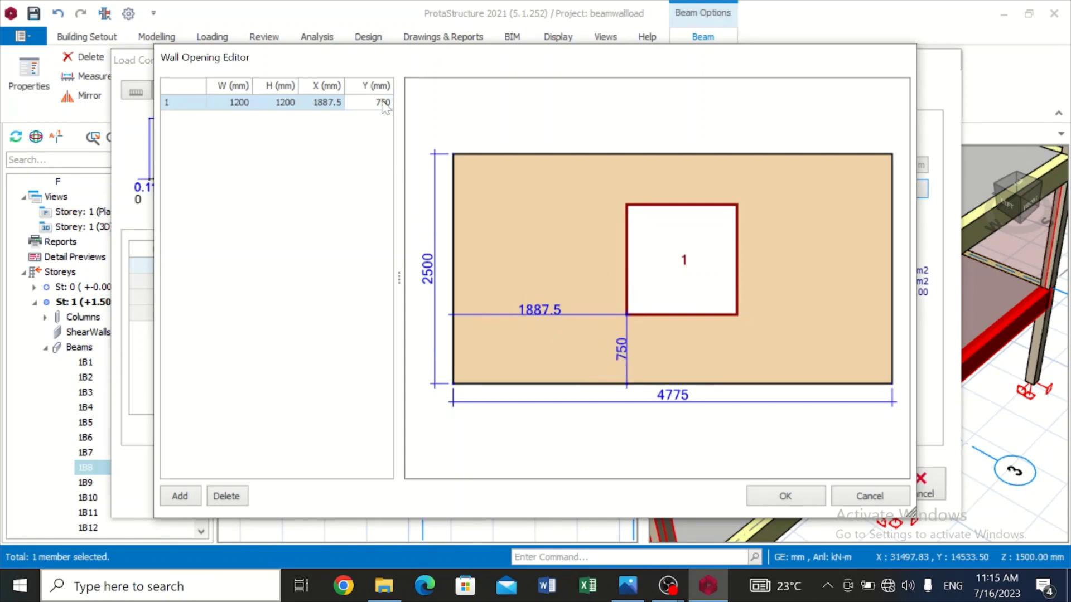
left_click(384, 105)
type("12")
type("00")
key("Return")
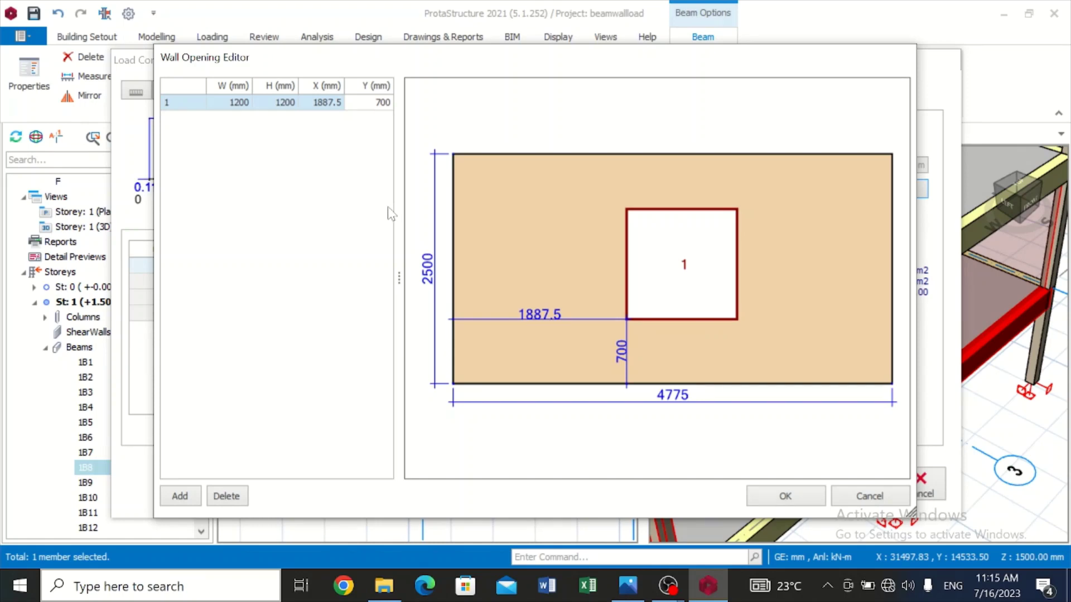
Add opening 2 at Y 0 with height 2100 mm and check both openings in the preview
left_click(178, 496)
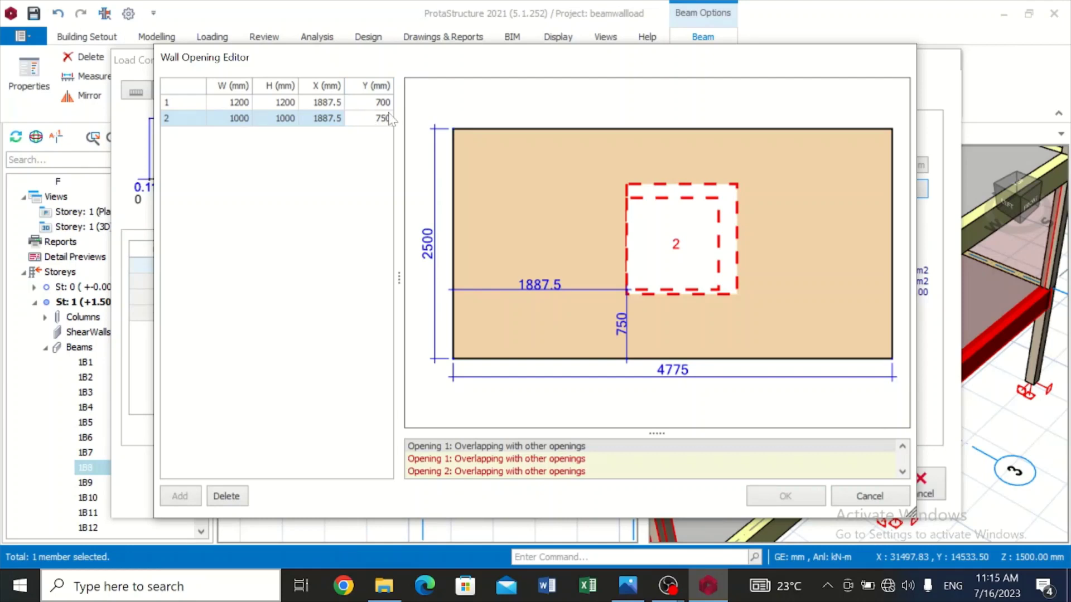
left_click(383, 118)
left_click(313, 286)
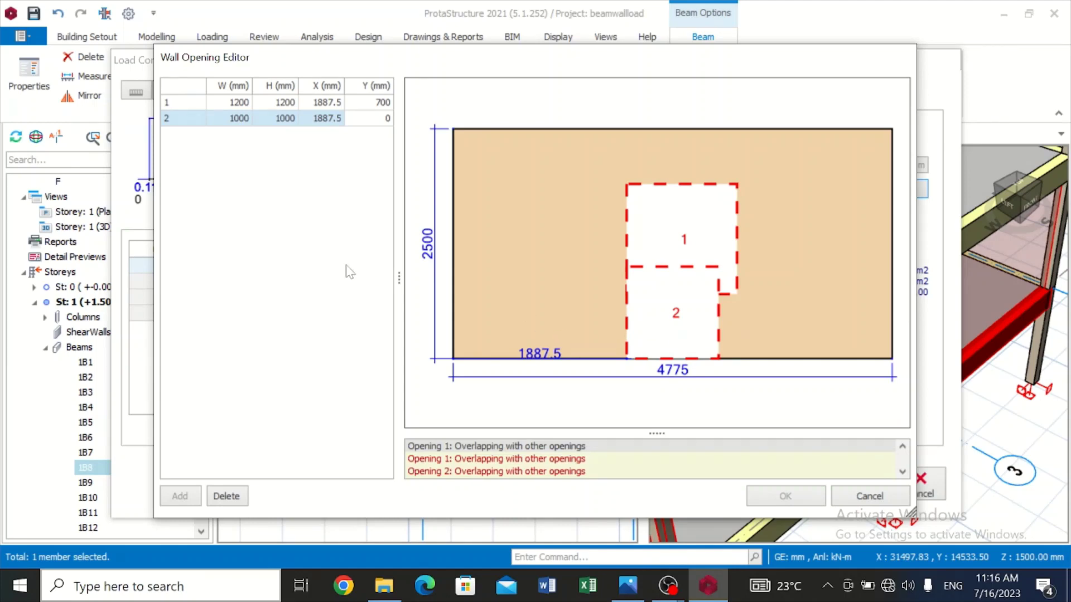
left_click(282, 119)
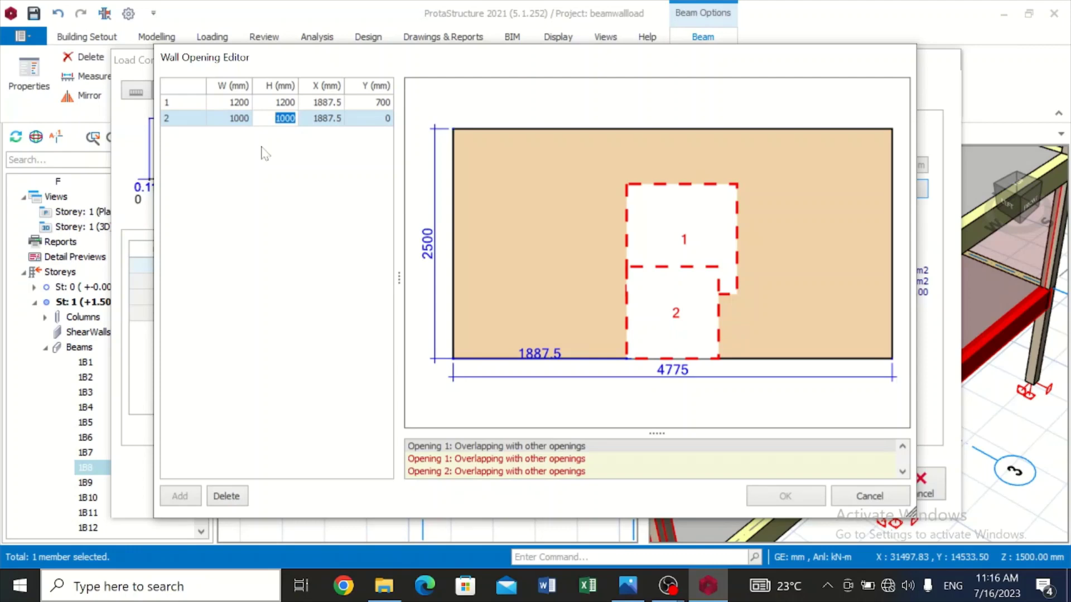
type("211")
key("BackSpace")
type("00")
left_click(265, 153)
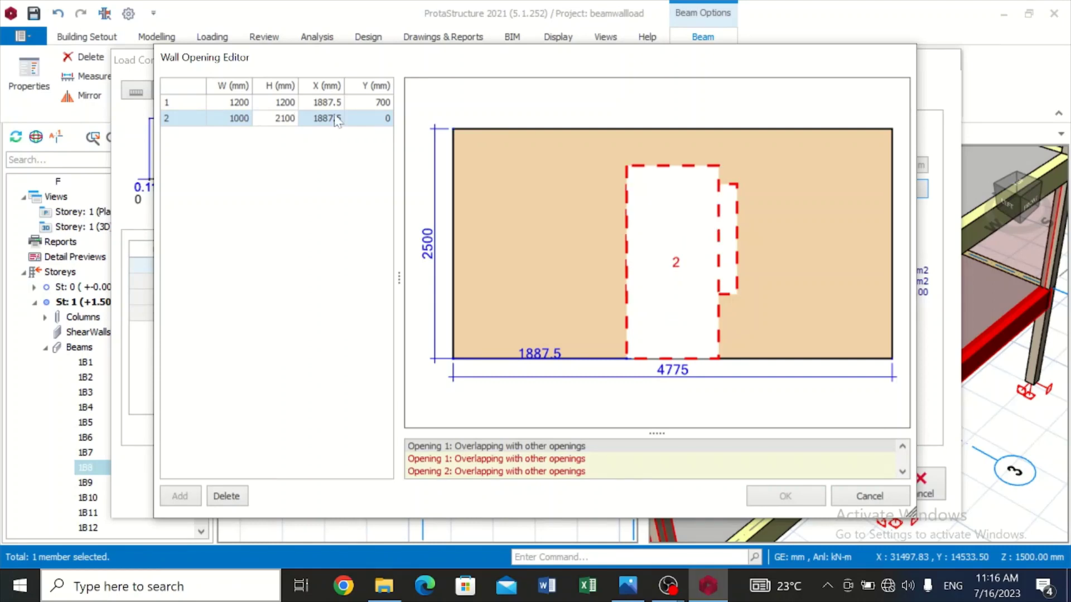
left_click(682, 191)
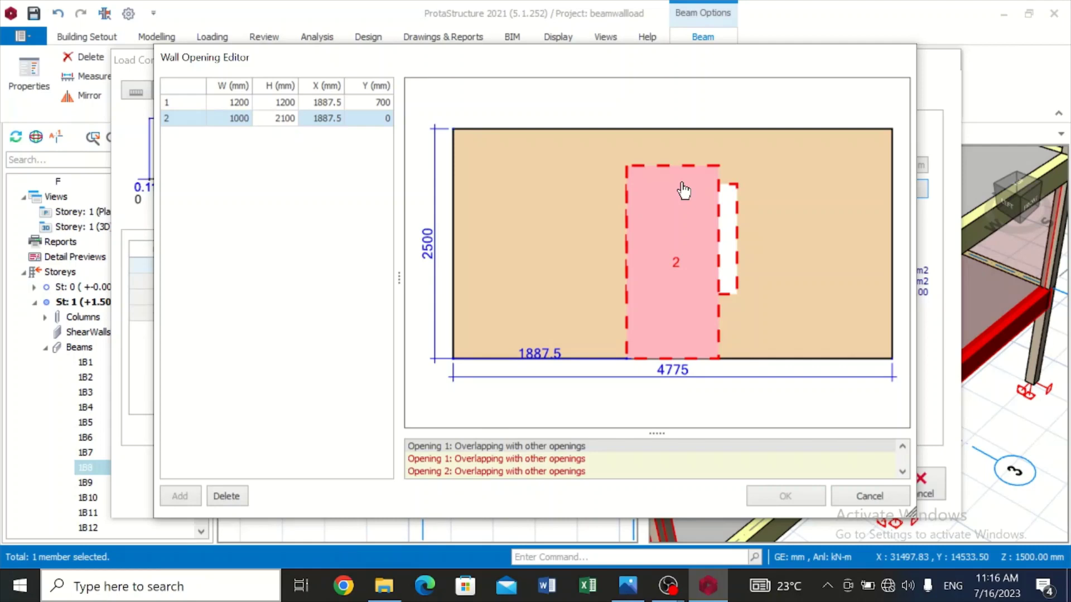
left_click(684, 191)
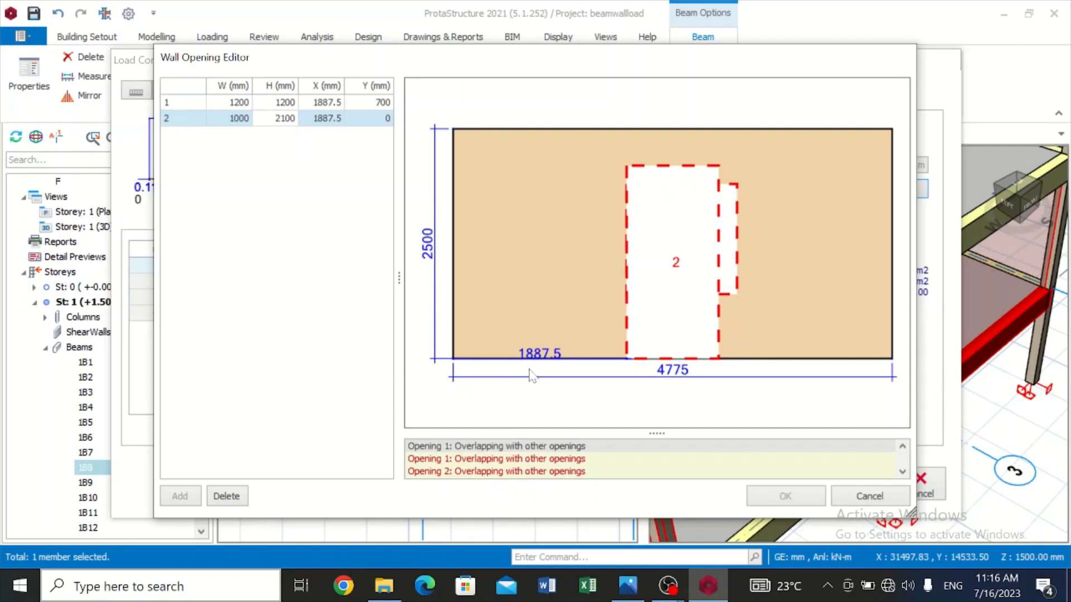
Move opening 2 to X 300 and set its height to 1900 mm, after briefly trying 1800
left_click(331, 119)
type("3")
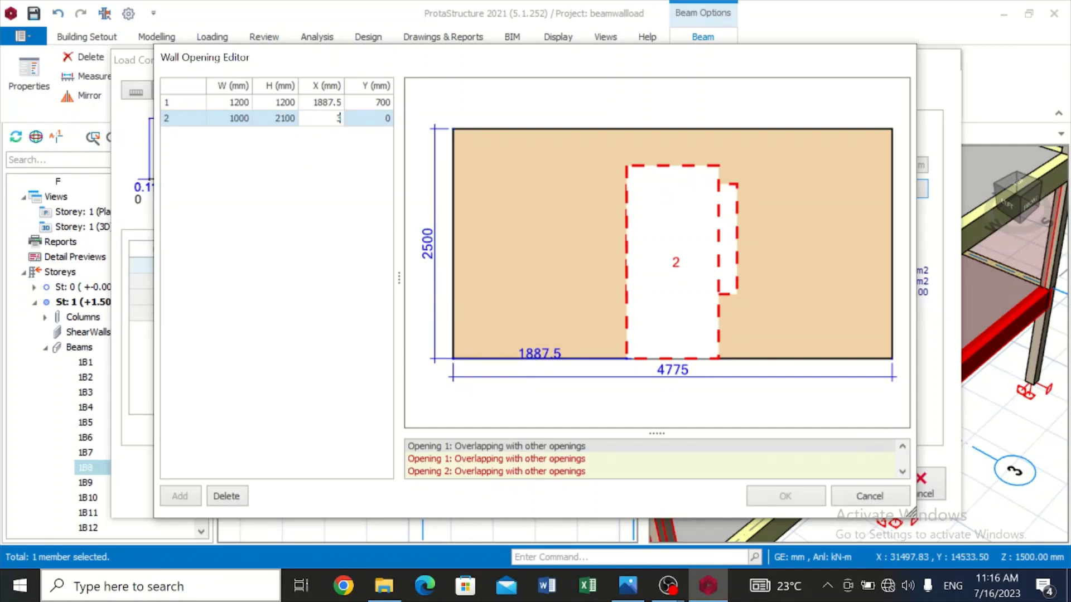
type("00")
key("Return")
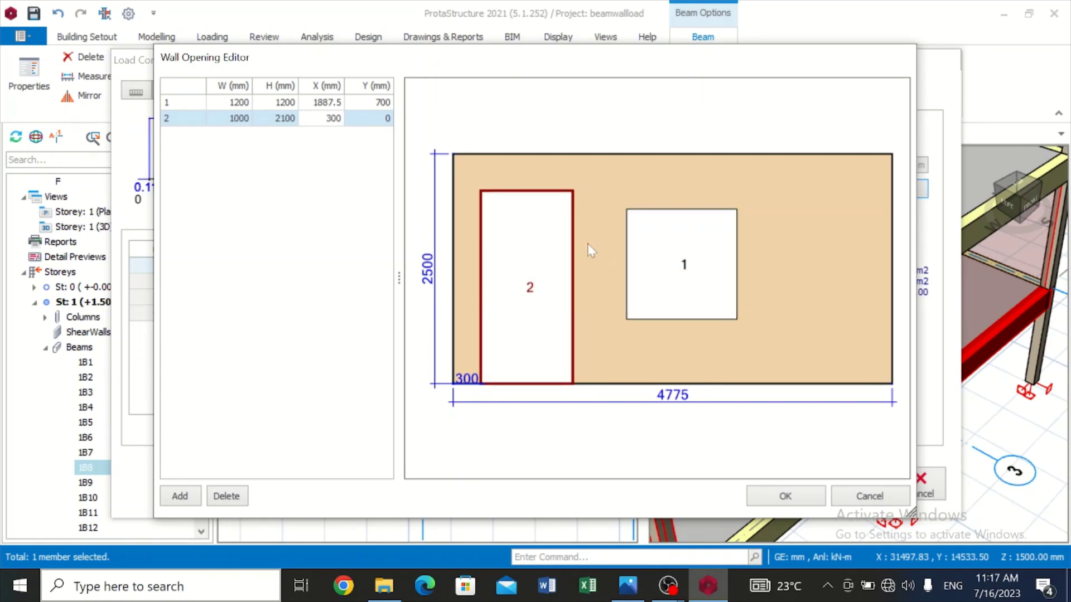
left_click(284, 117)
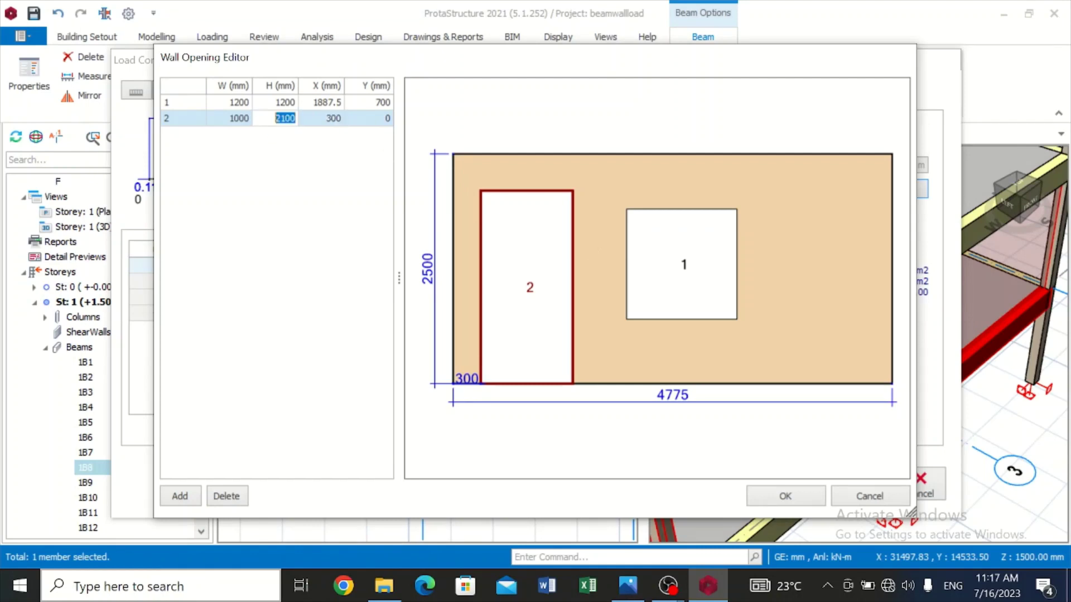
type("1800")
left_click(277, 198)
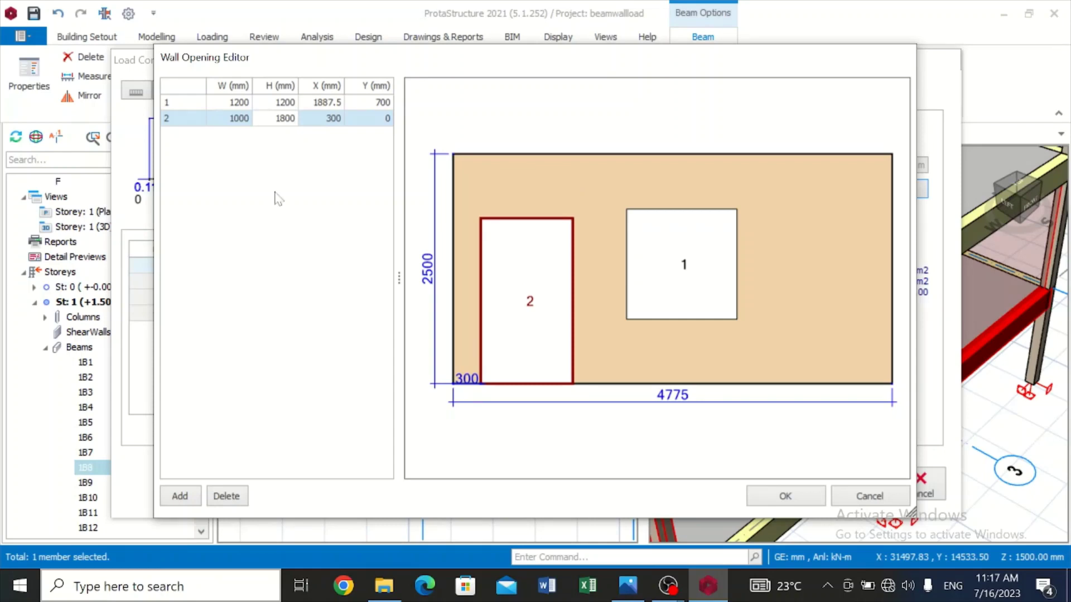
left_click(285, 118)
type("1900")
key("Return")
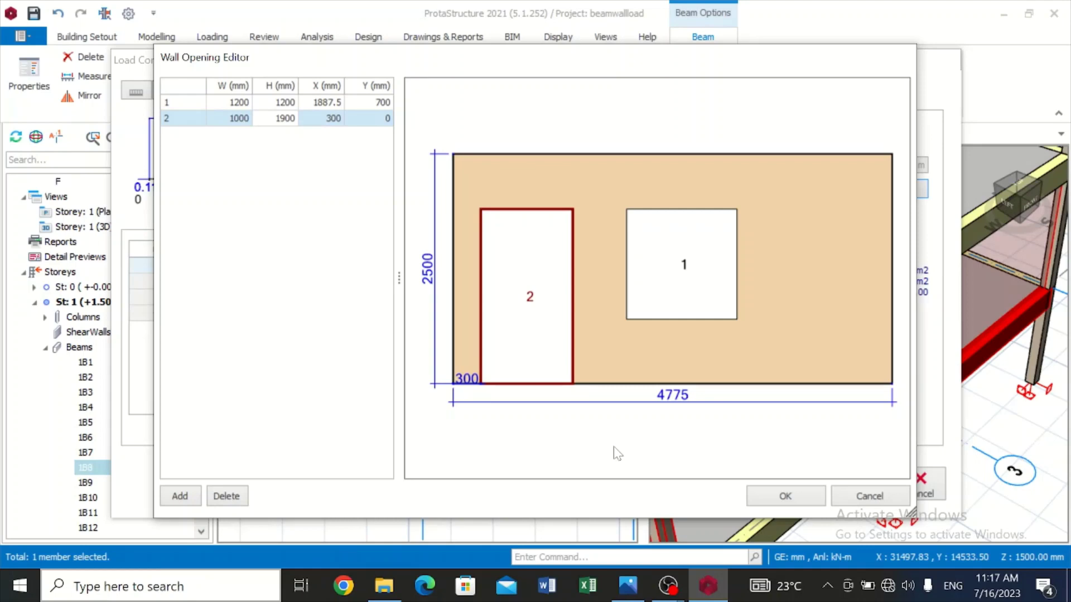
Confirm both openings and apply beam 1B8's reduced 5.17 kN/m wall load
left_click(802, 505)
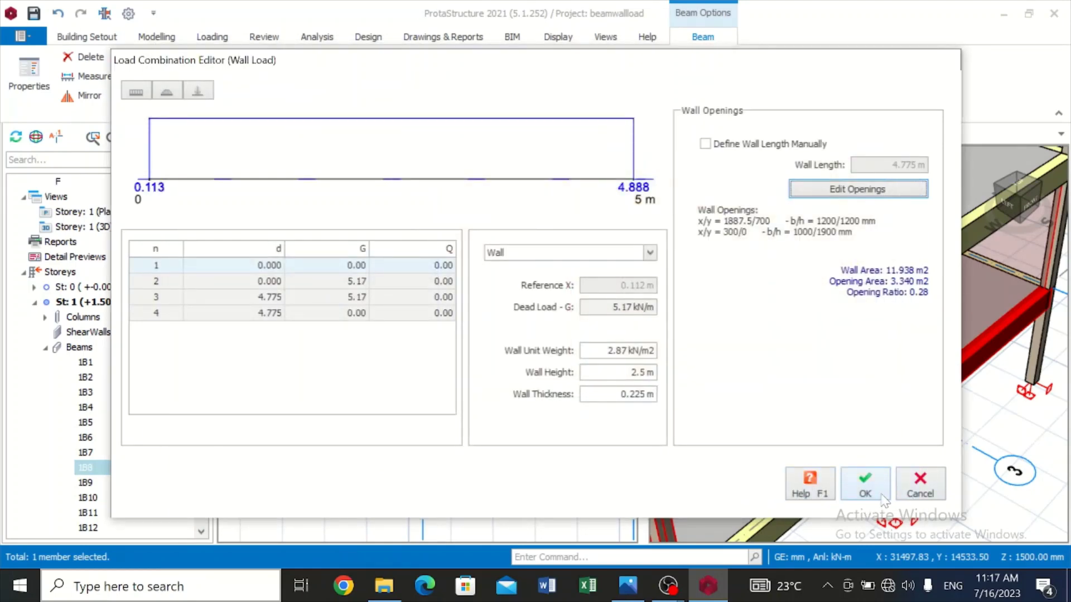
left_click(865, 484)
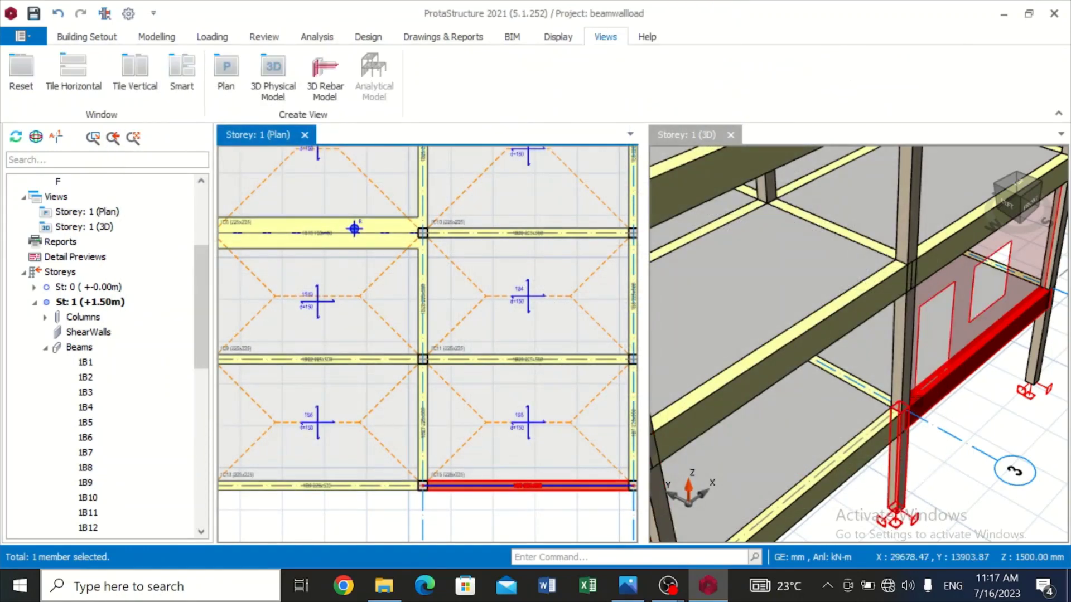
scroll(942, 367, "up", 2)
scroll(942, 366, "up", 2)
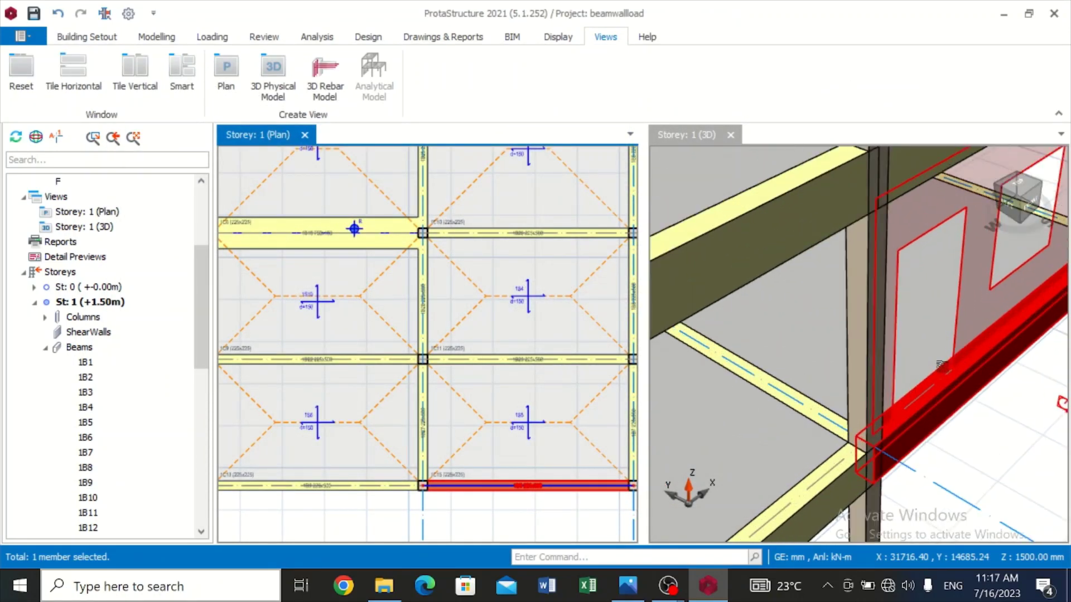
scroll(942, 367, "down", 5)
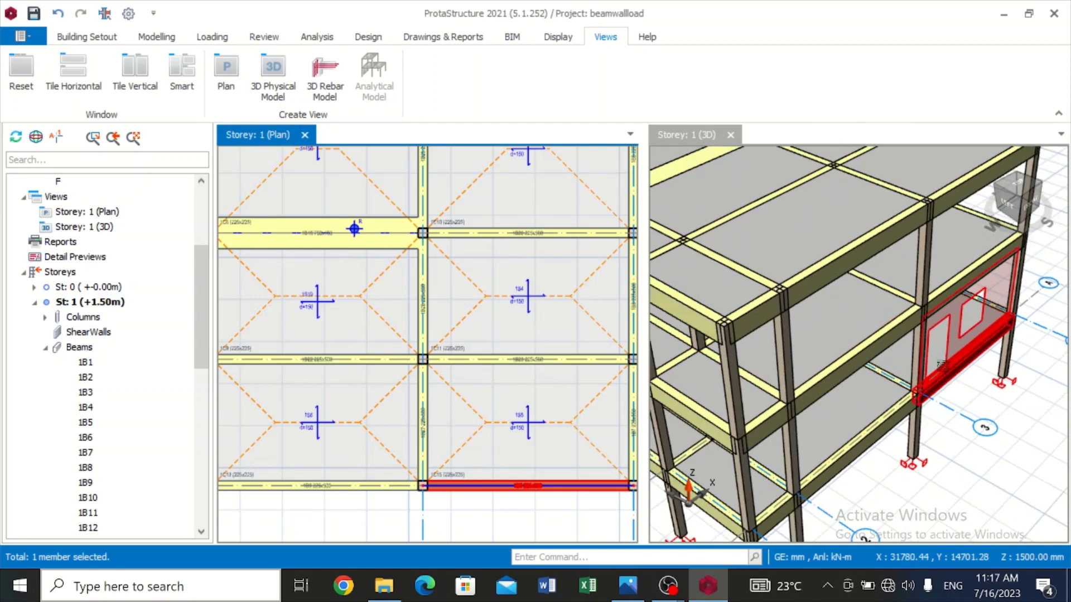
Rotate the 3D model to a near-front view showing the wall's two cut-out openings
mouse_move(1020, 252)
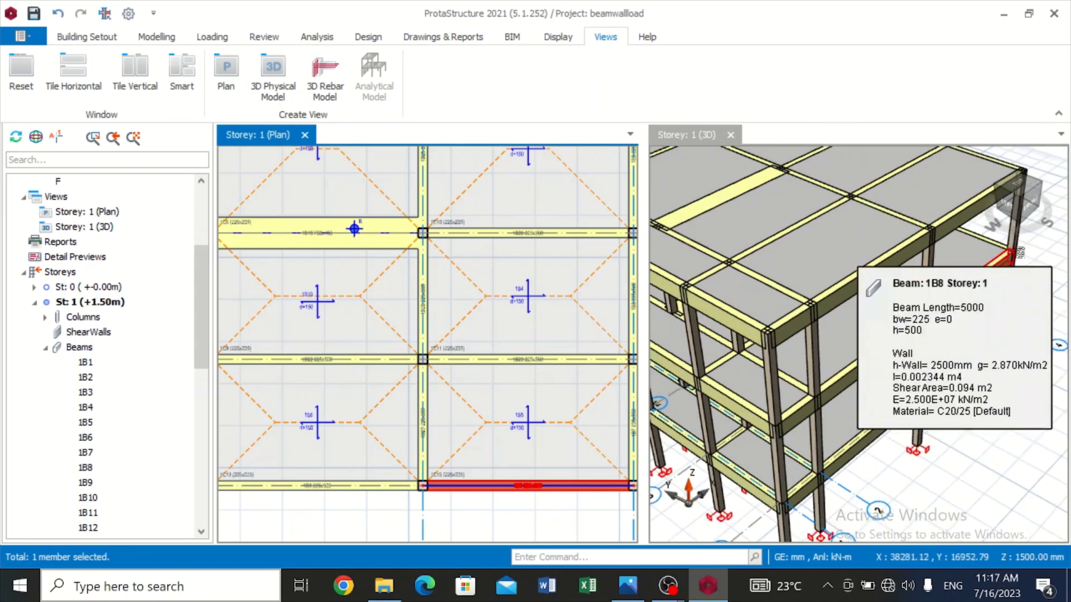
left_click(1034, 205)
left_click_drag(1034, 205, 1009, 198)
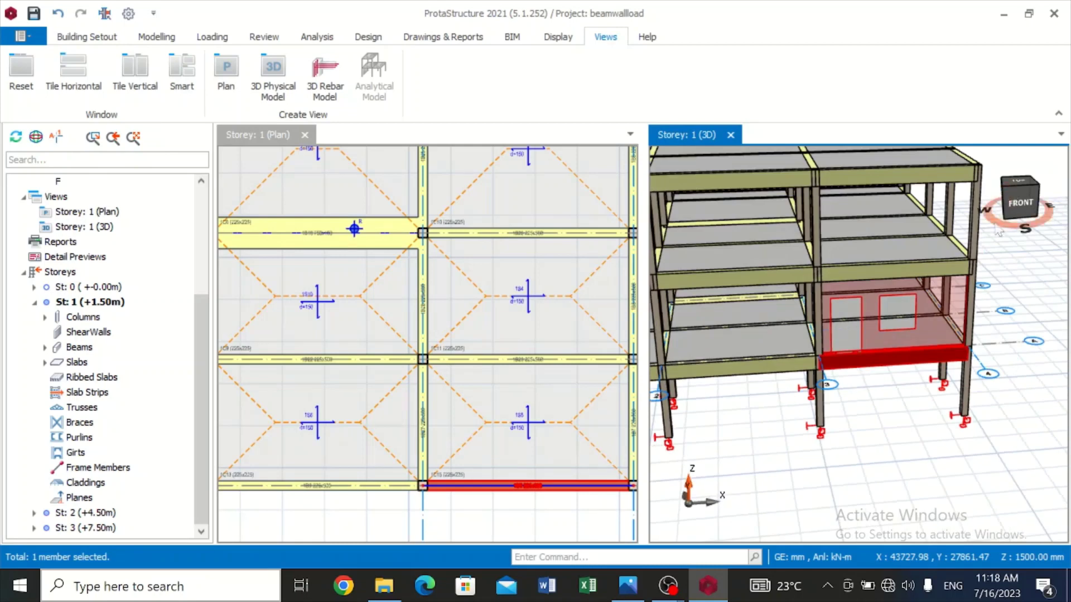
scroll(857, 462, "up", 5)
left_click(837, 507)
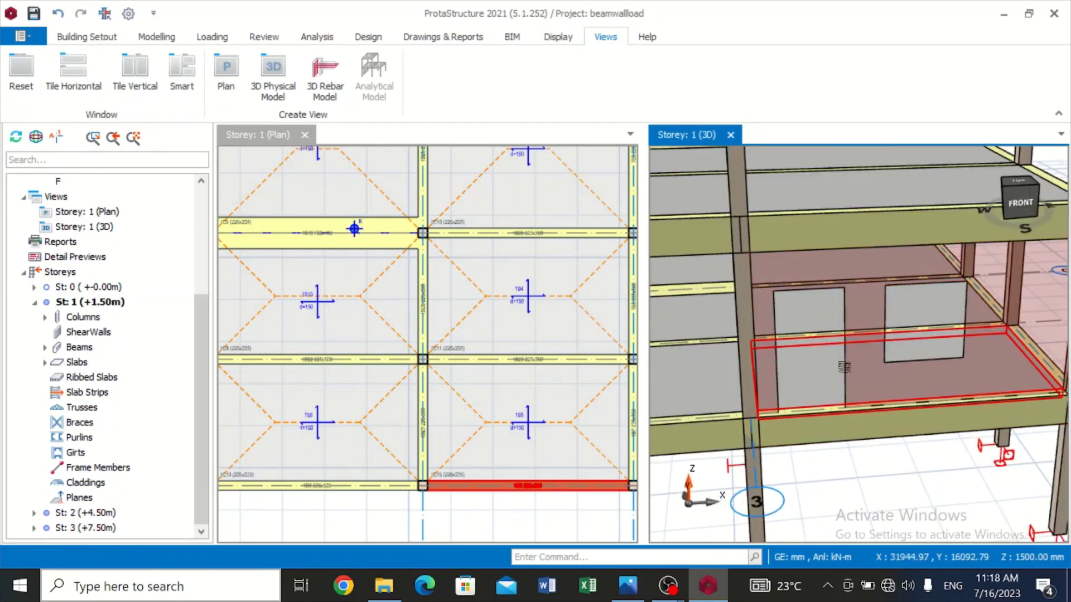
mouse_move(833, 401)
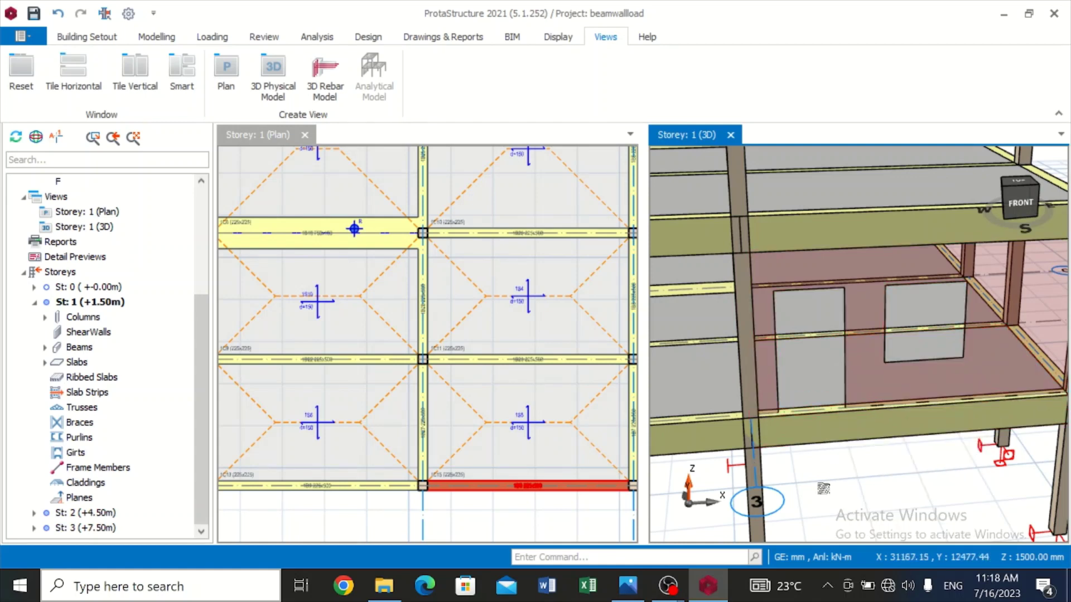